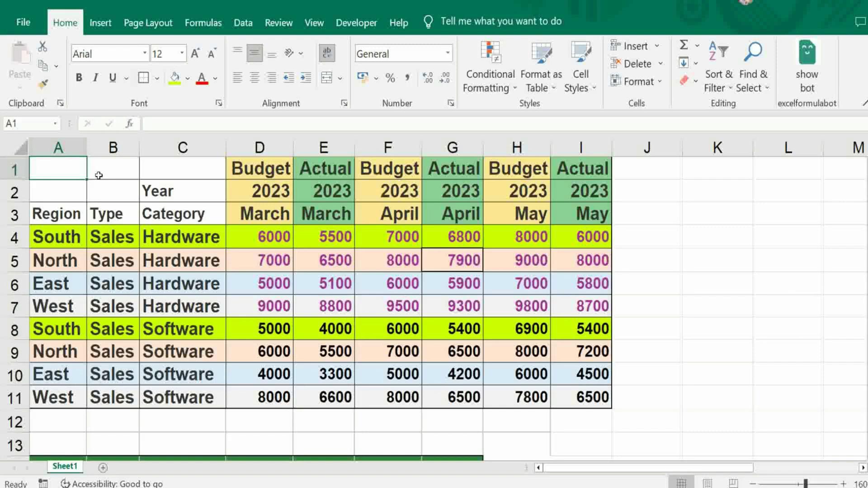
# - Set the North lookup's Month in E15 to April so its Amount shows 7900
pyautogui.press('Down')
pyautogui.press('Down')
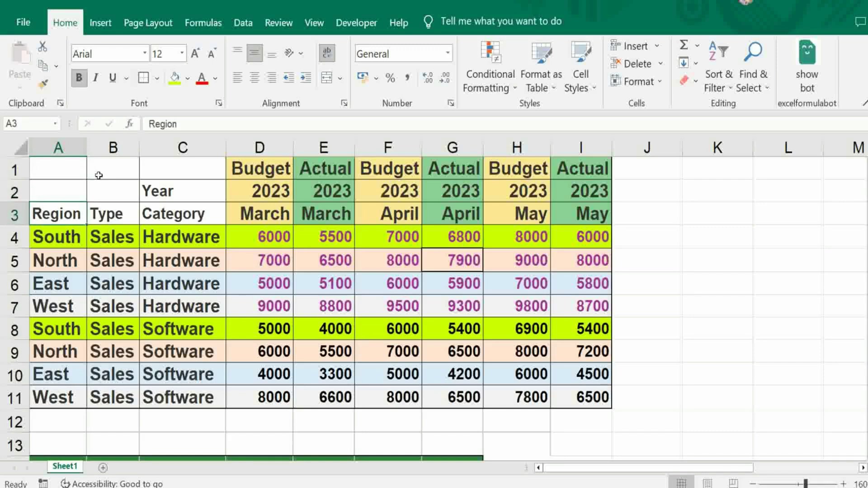
pyautogui.press('Down')
pyautogui.press('Down')
pyautogui.press('Down')
pyautogui.press('Down')
pyautogui.press('Down')
pyautogui.press('Down')
pyautogui.press('Down')
pyautogui.press('Down')
pyautogui.press('Down')
pyautogui.press('Down')
pyautogui.press('Down')
pyautogui.press('Down')
pyautogui.press('Down')
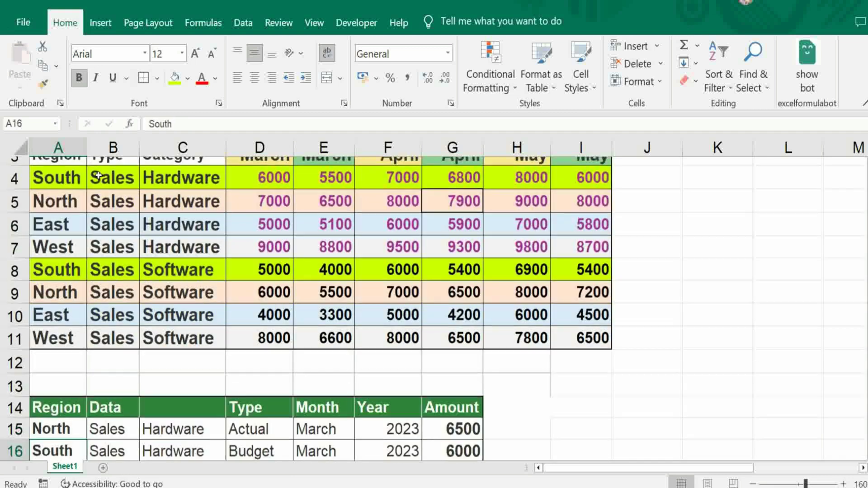
pyautogui.press('Up')
pyautogui.press('Right')
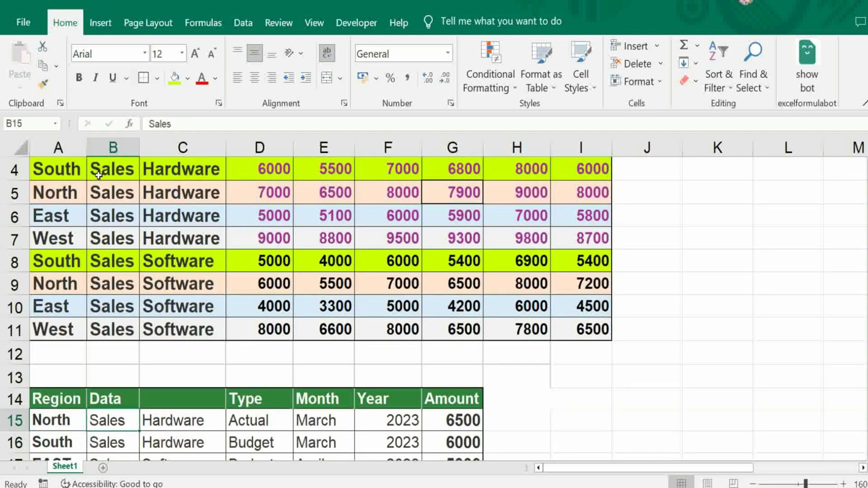
pyautogui.press('Right')
pyautogui.press('Right')
pyautogui.press('Right')
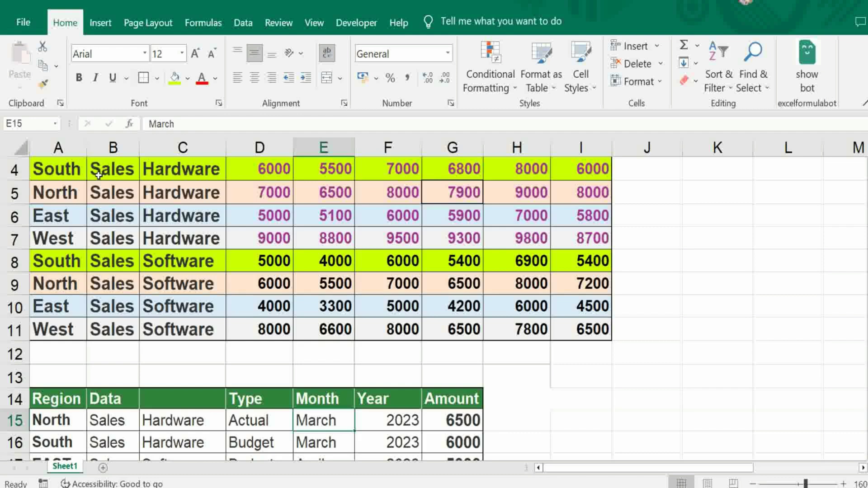
pyautogui.write('april')
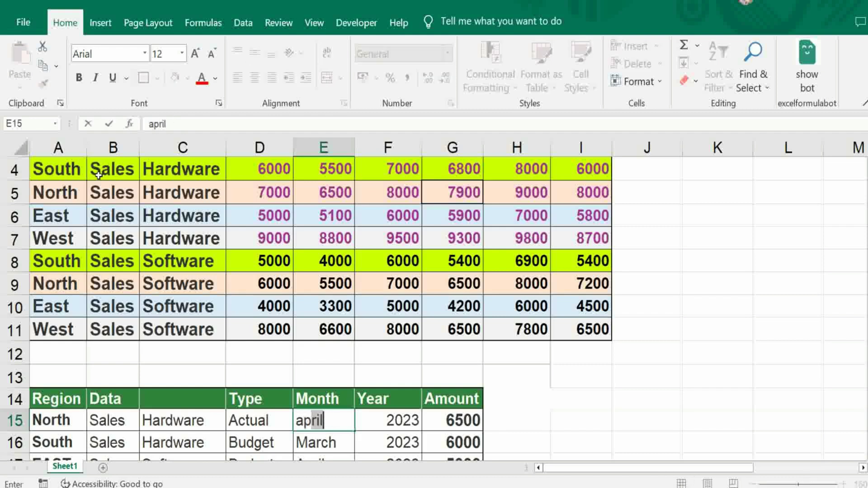
pyautogui.press('Tab')
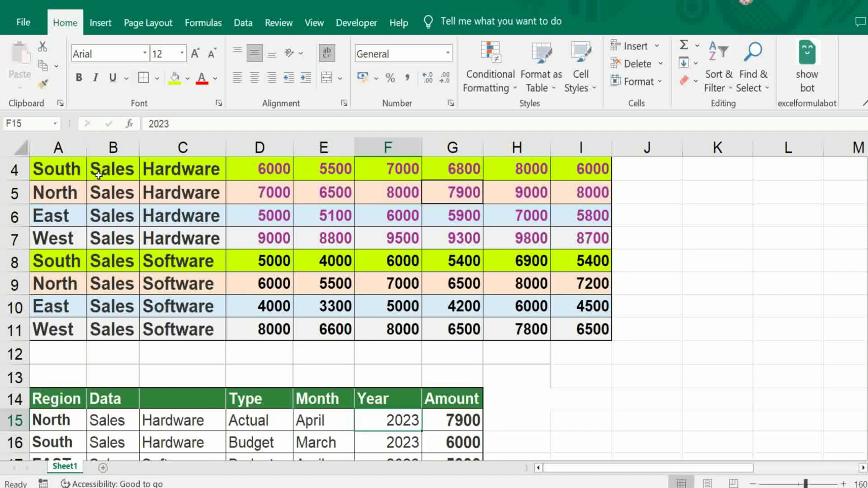
# - Start G15's formula as =INDEX($D$4:$I$11, followed by a nested MATCH(1
pyautogui.press('Right')
pyautogui.scroll(-1, 99, 175)
pyautogui.write('=')
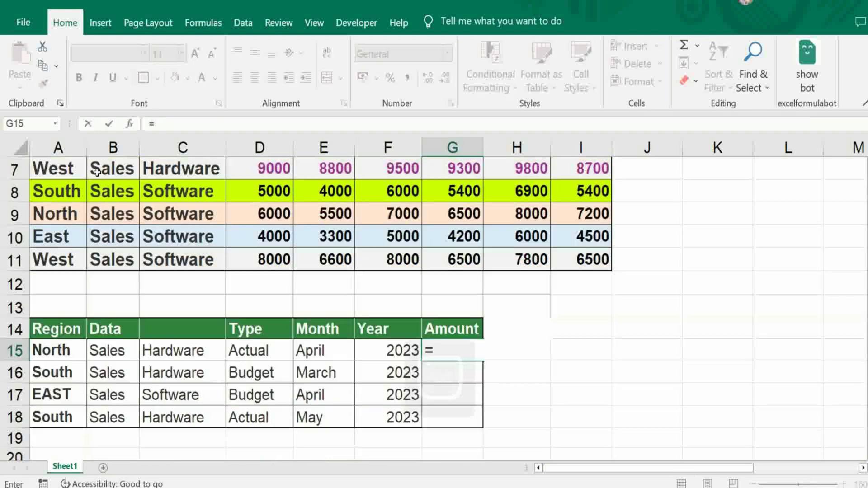
pyautogui.write('INDEX')
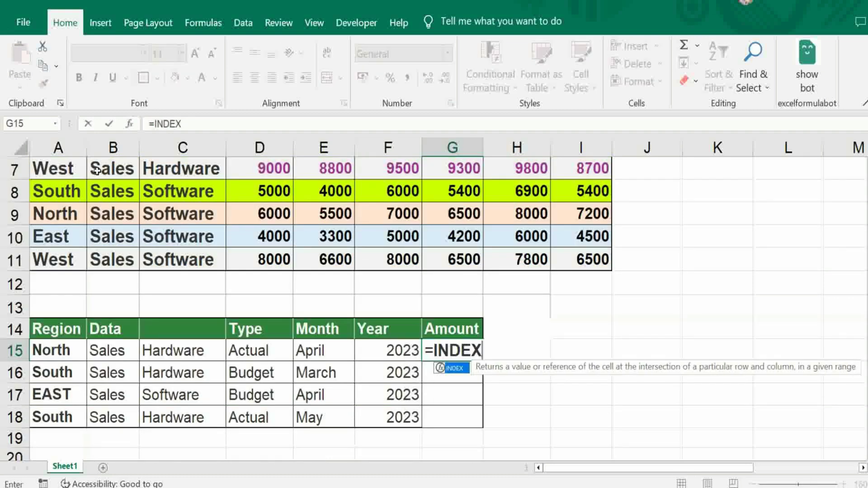
pyautogui.write('(')
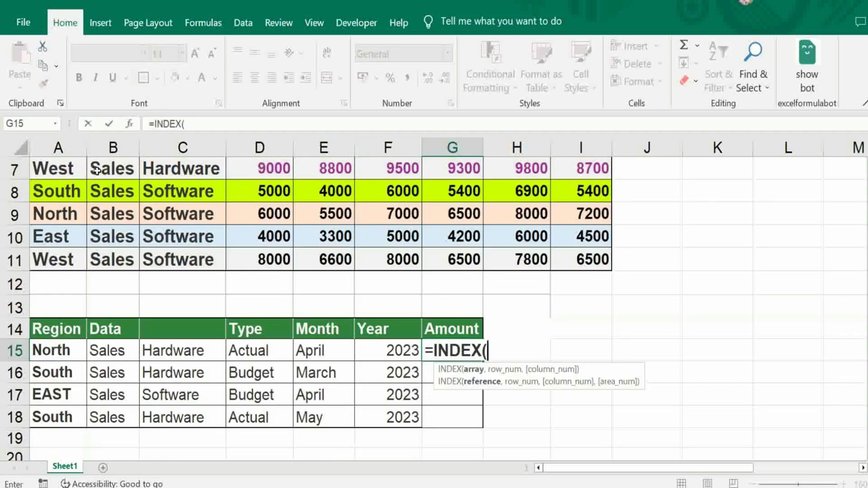
pyautogui.press('Up')
pyautogui.press('Up')
pyautogui.press('Up')
pyautogui.press('Up')
pyautogui.press('Up')
pyautogui.press('Up')
pyautogui.press('Up')
pyautogui.press('Up')
pyautogui.press('Up')
pyautogui.press('Up')
pyautogui.press('Up')
pyautogui.press('Up')
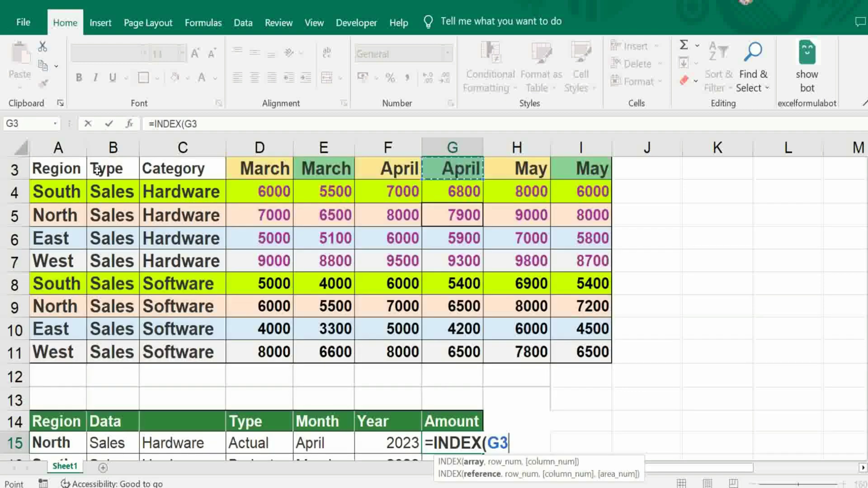
pyautogui.press('Down')
pyautogui.press('Left')
pyautogui.press('Left')
pyautogui.press('Left')
pyautogui.hotkey('ctrl', 'shift', 'Down')
pyautogui.hotkey('shift', 'Right')
pyautogui.hotkey('shift', 'Right')
pyautogui.hotkey('shift', 'Right')
pyautogui.hotkey('shift', 'Right')
pyautogui.hotkey('shift', 'Right')
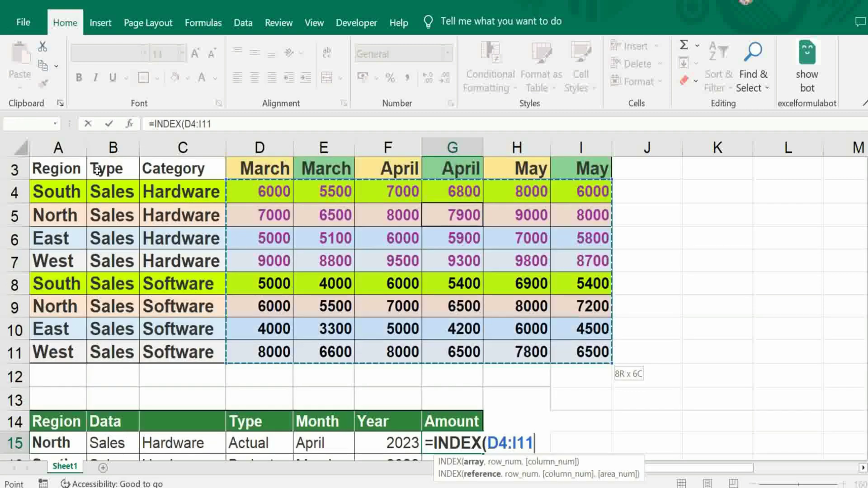
pyautogui.press('F4')
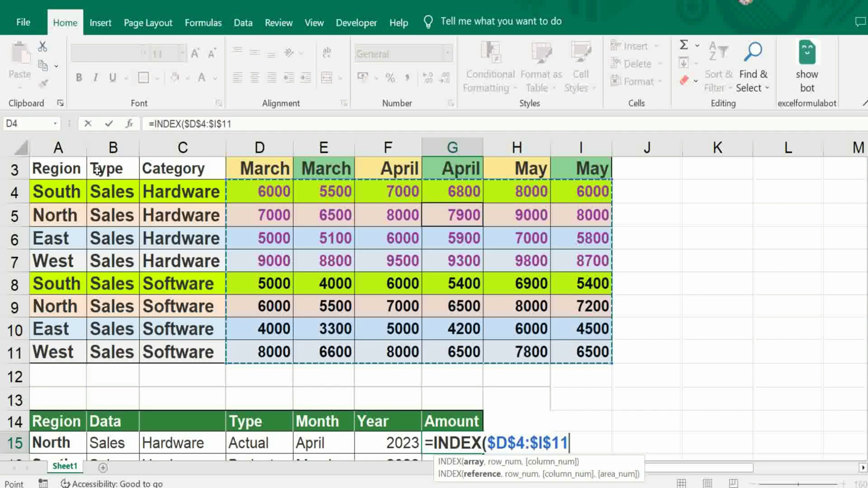
pyautogui.write(',M')
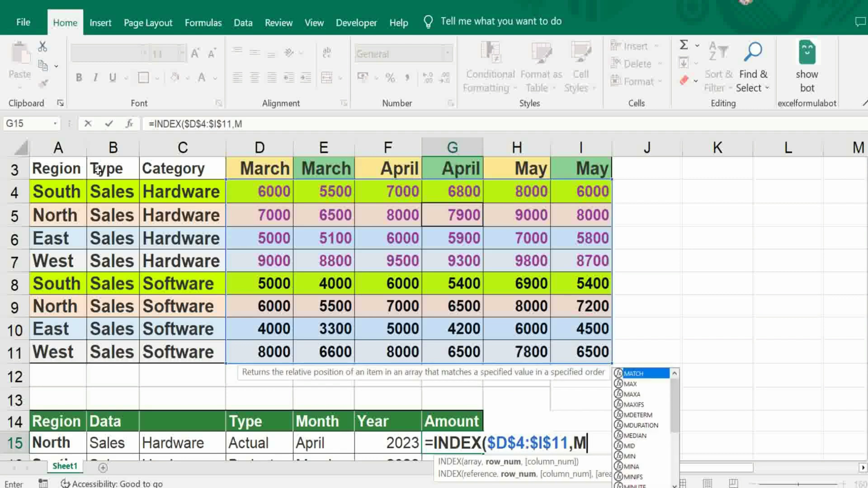
pyautogui.write('ATCH')
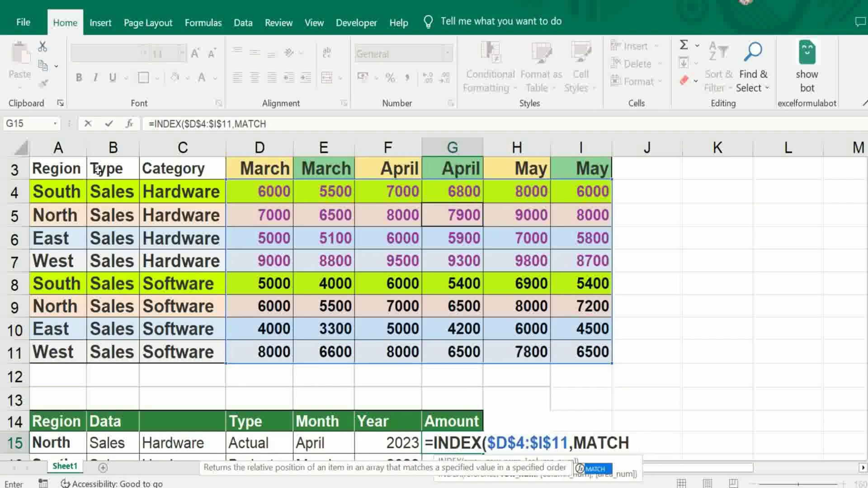
pyautogui.write('(')
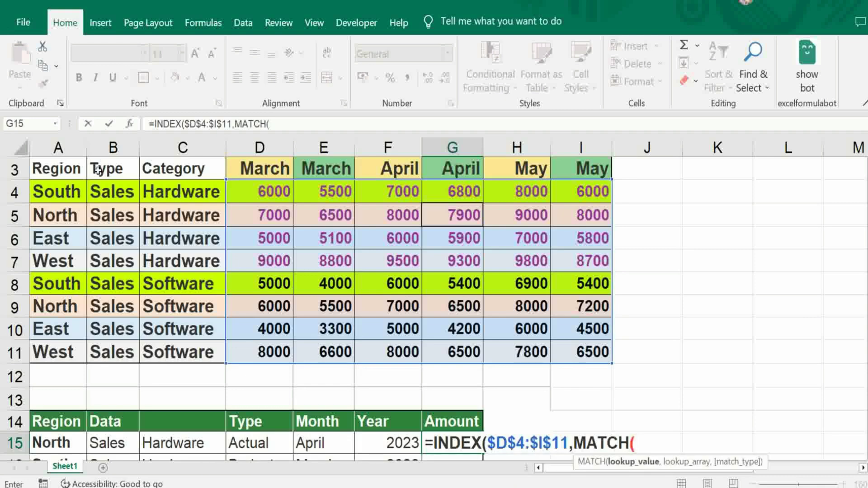
pyautogui.write('1')
# - Add the region condition ($A$4:$A$11=A15) as the MATCH's first criterion
pyautogui.write(',')
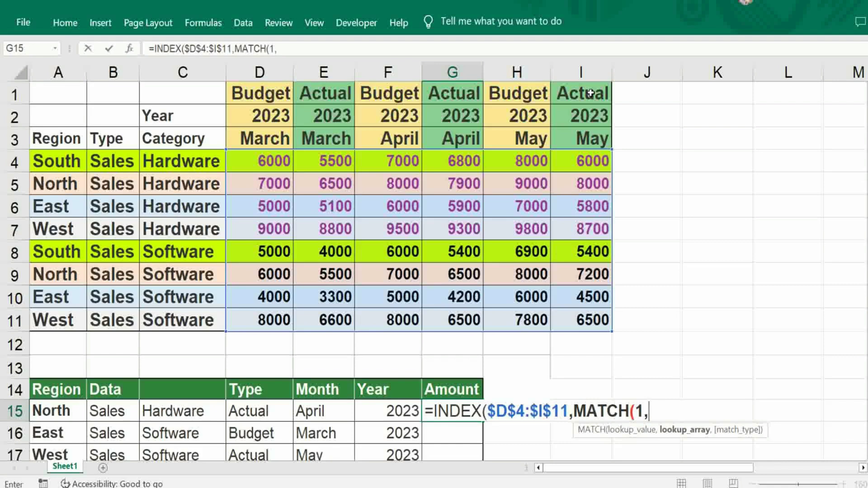
pyautogui.write('(')
pyautogui.click(58, 163)
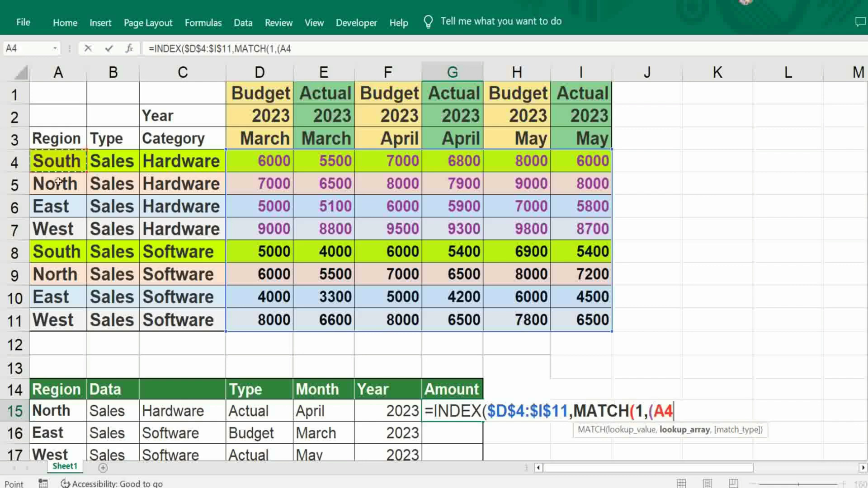
pyautogui.moveTo(57, 182); pyautogui.dragTo(67, 316)
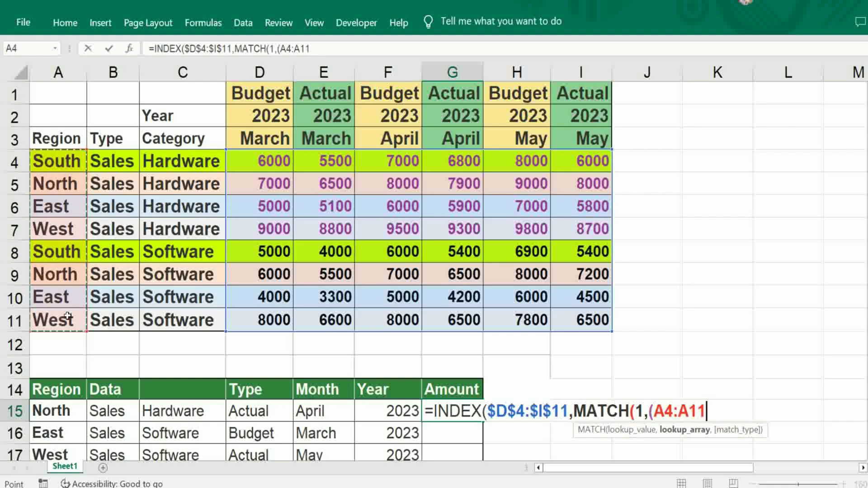
pyautogui.press('F4')
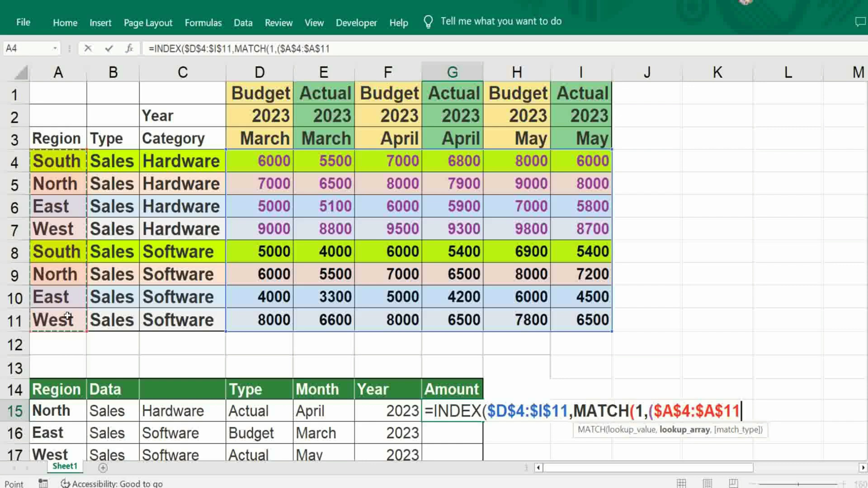
pyautogui.write('=')
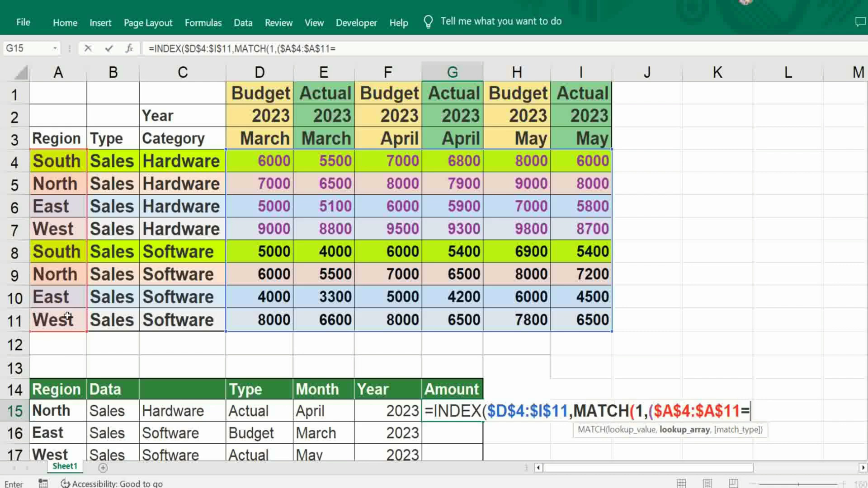
pyautogui.click(52, 413)
pyautogui.click(62, 413)
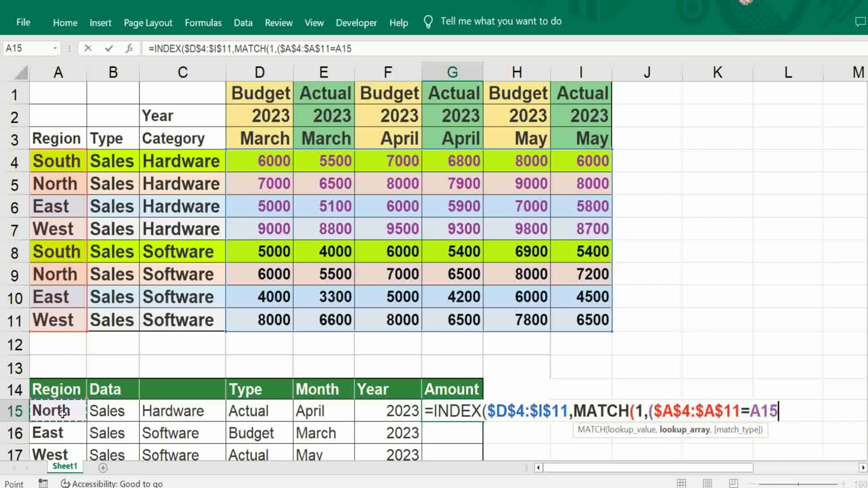
pyautogui.write(')')
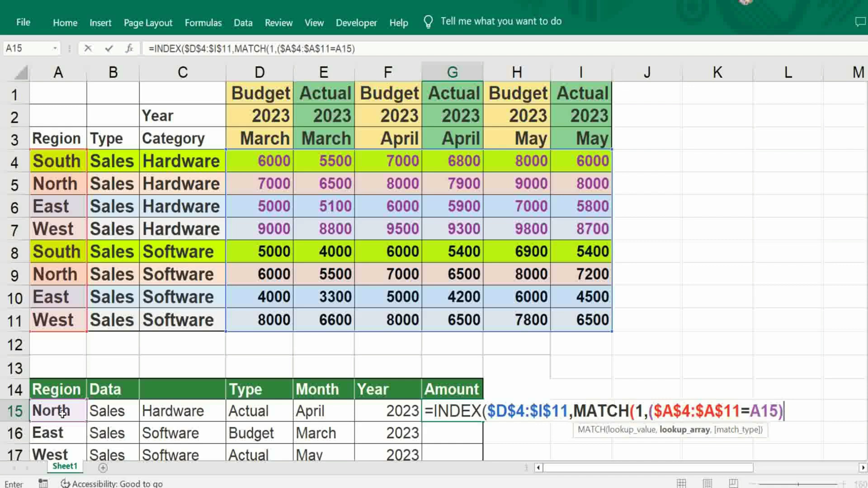
pyautogui.write('*(')
# - Multiply in the Type condition ($B$4:$B$11=B15), matching against Sales
pyautogui.moveTo(112, 161); pyautogui.dragTo(116, 321)
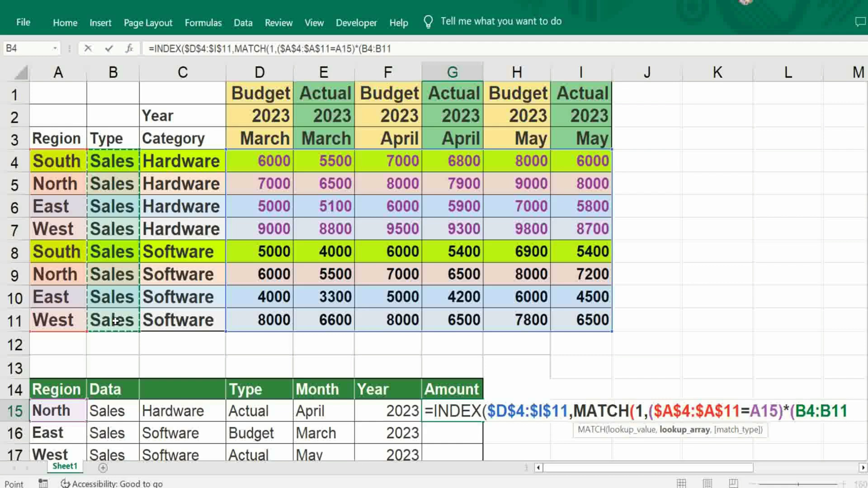
pyautogui.press('F4')
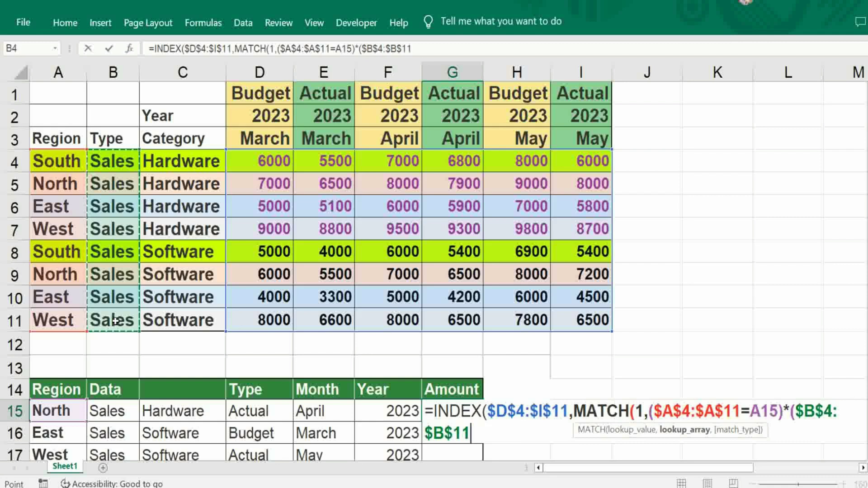
pyautogui.write('=')
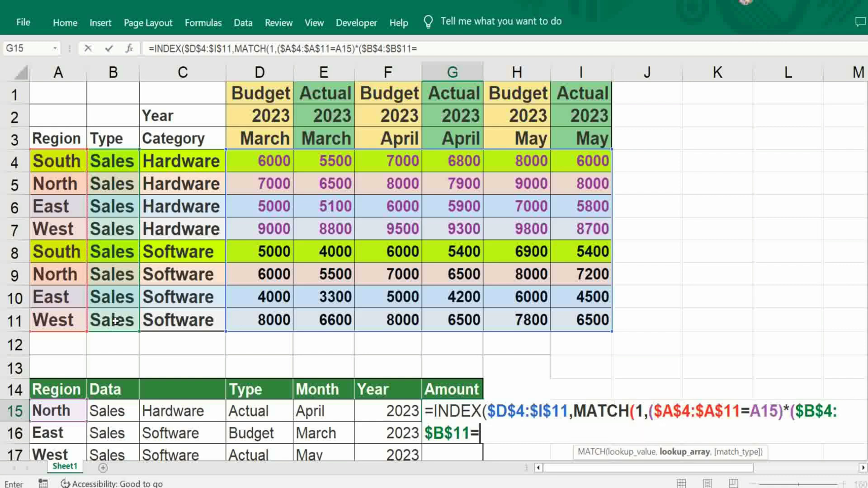
pyautogui.click(114, 412)
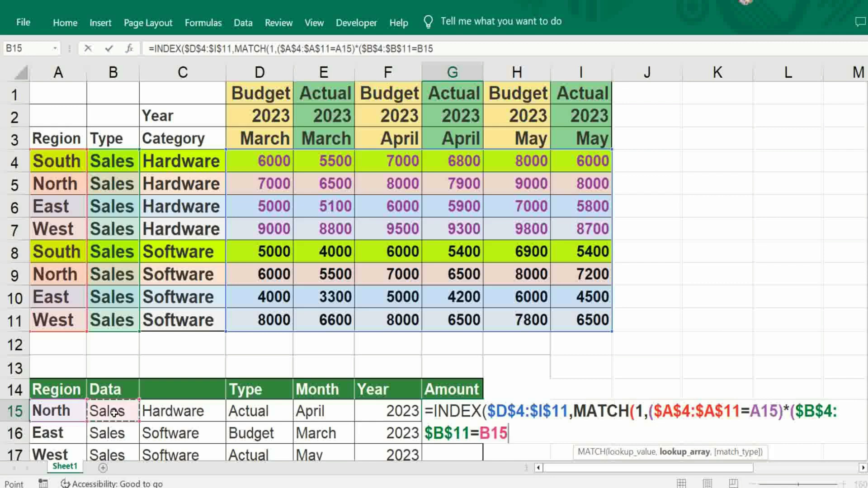
pyautogui.write(')')
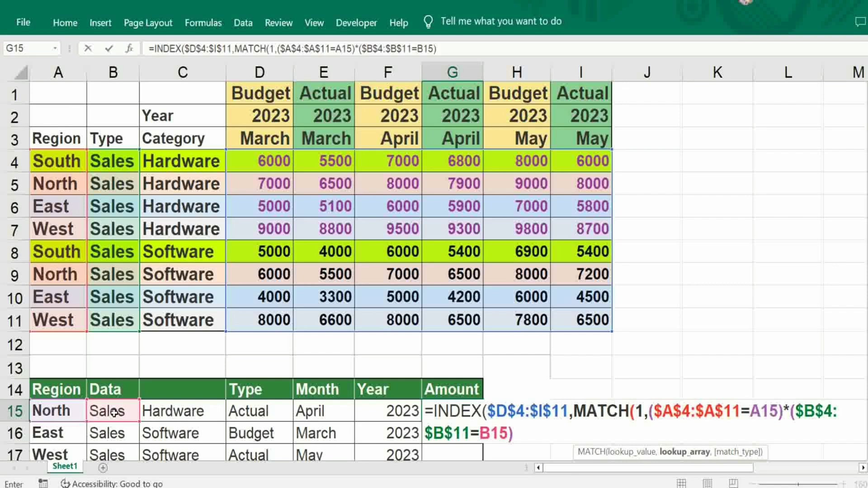
pyautogui.write('*(')
# - Add the Category condition ($C$4:$C$11=C15), close the row MATCH with 0, and start a second MATCH(1,(
pyautogui.moveTo(167, 163); pyautogui.dragTo(178, 323)
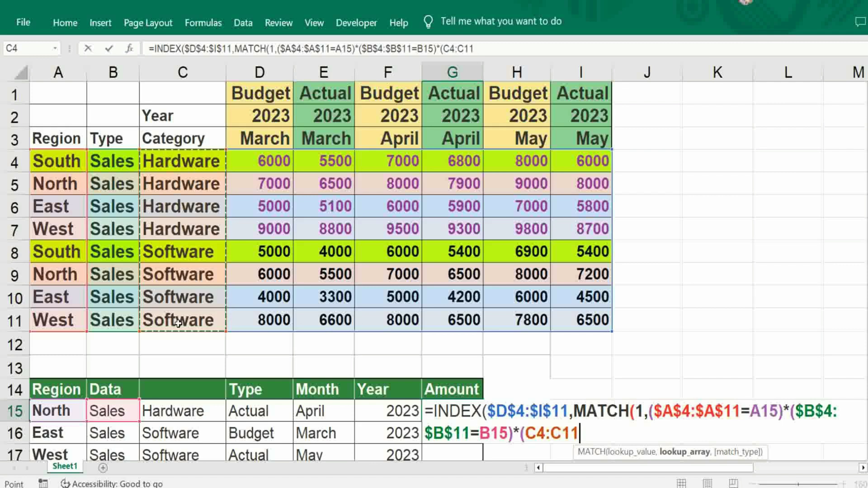
pyautogui.press('F4')
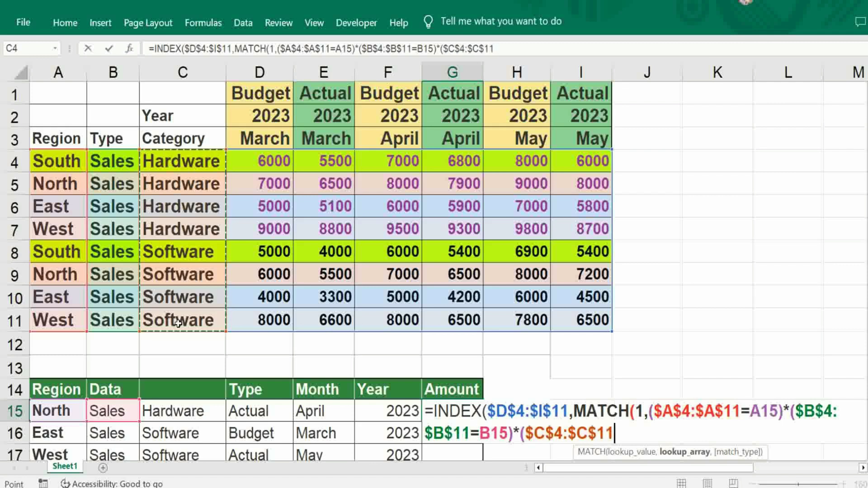
pyautogui.write('=')
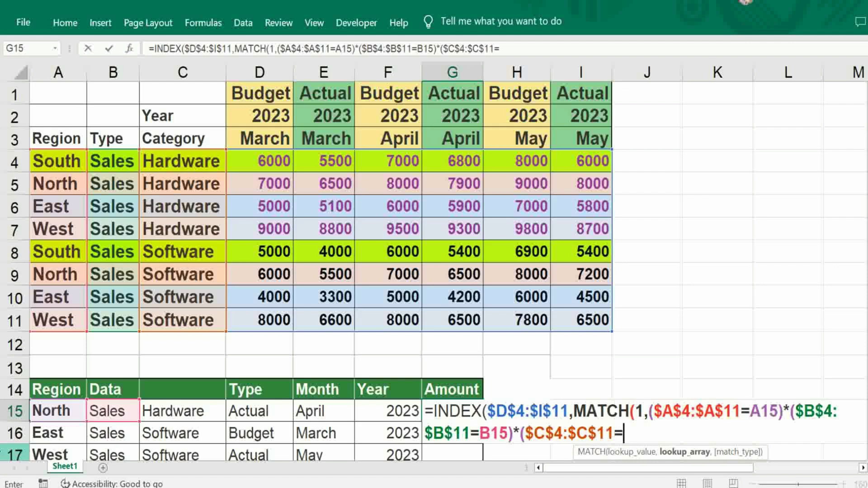
pyautogui.click(168, 412)
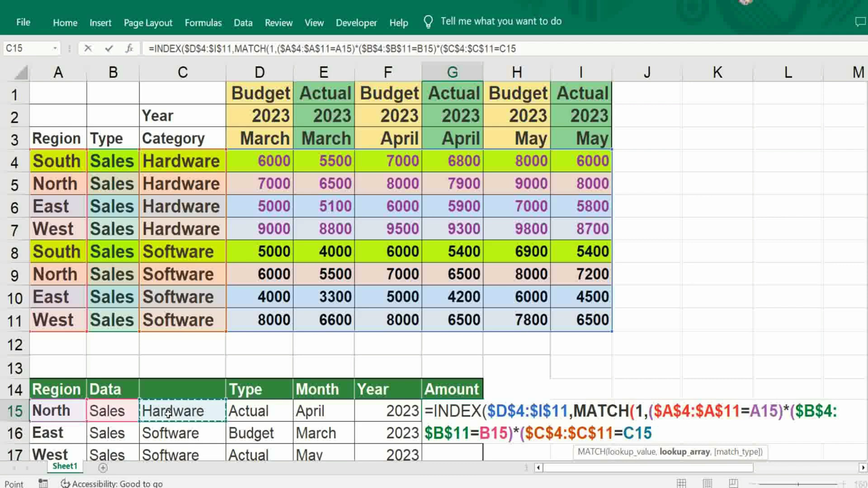
pyautogui.write('),')
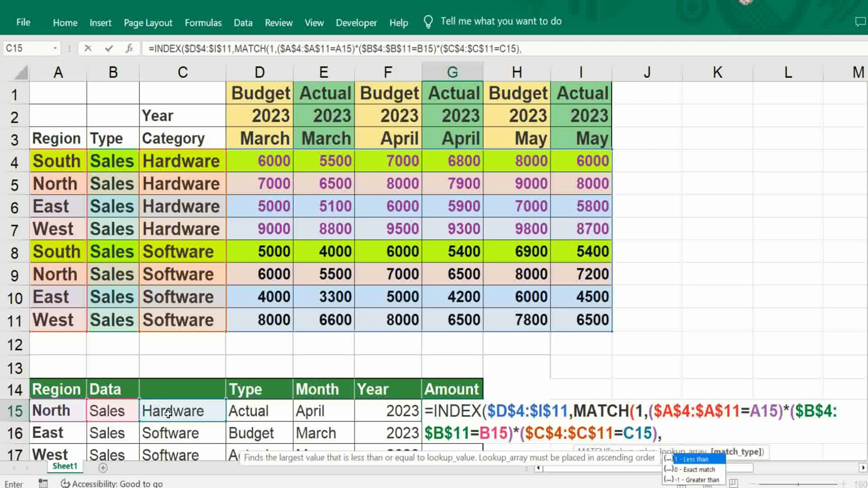
pyautogui.write('0)')
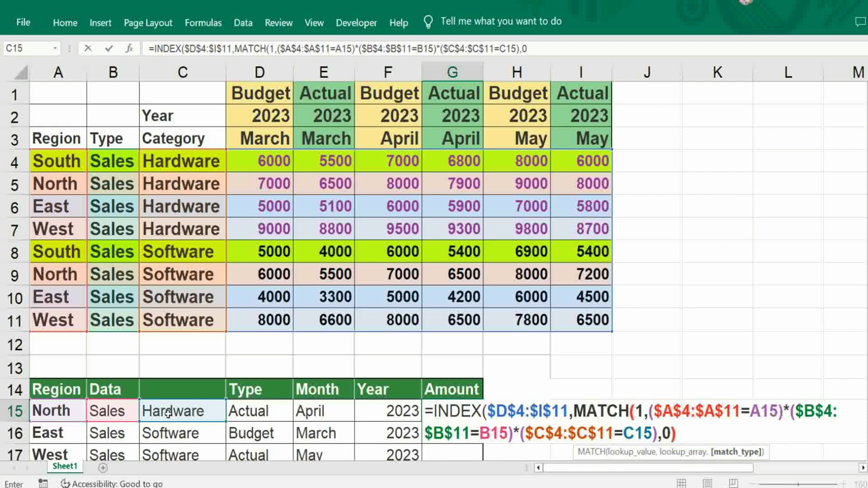
pyautogui.write(',')
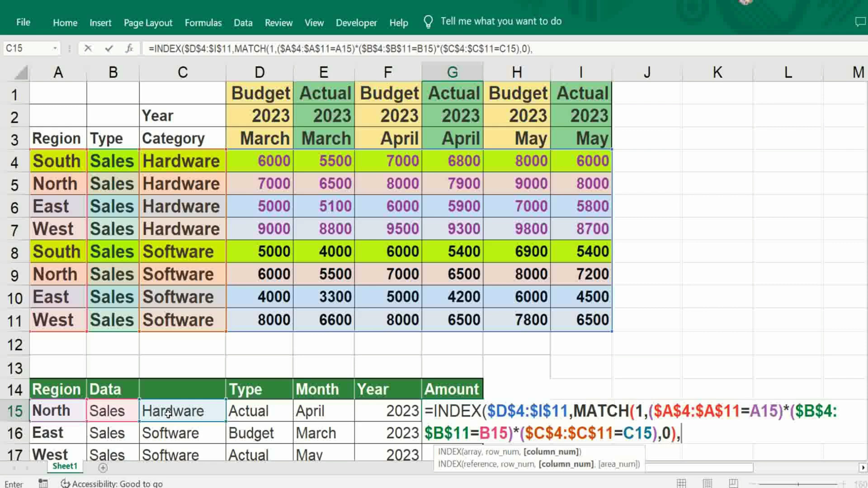
pyautogui.write('MATCH')
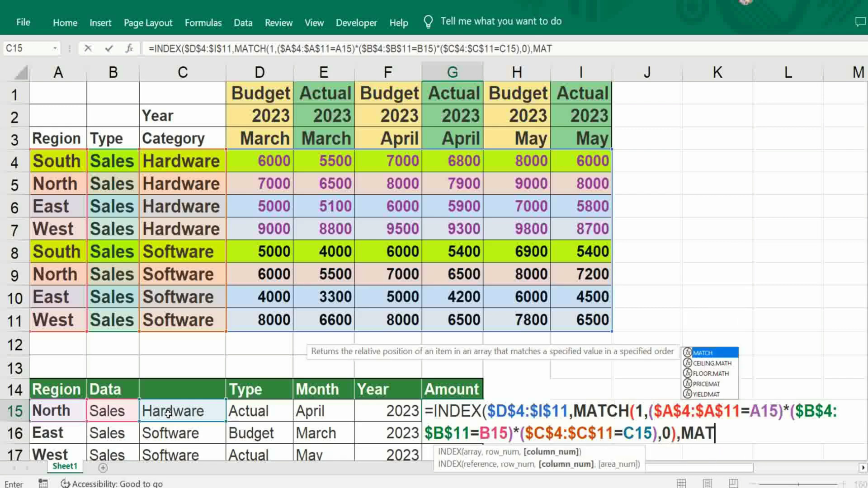
pyautogui.write('(')
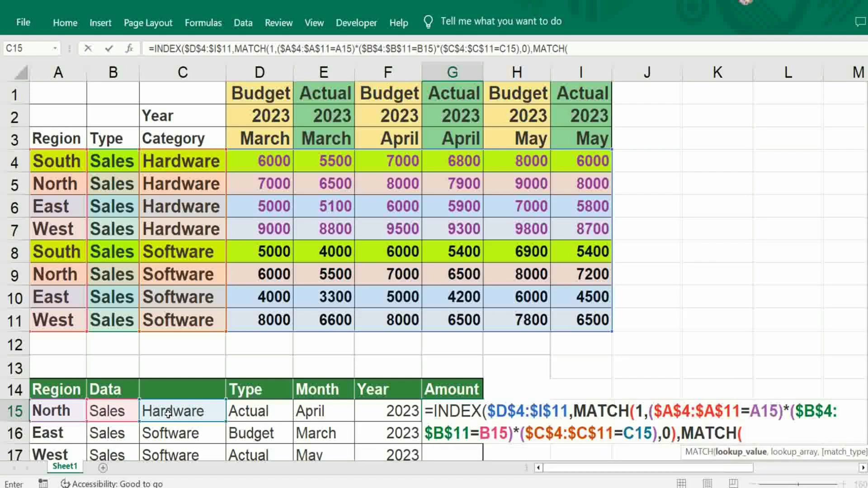
pyautogui.write('1,')
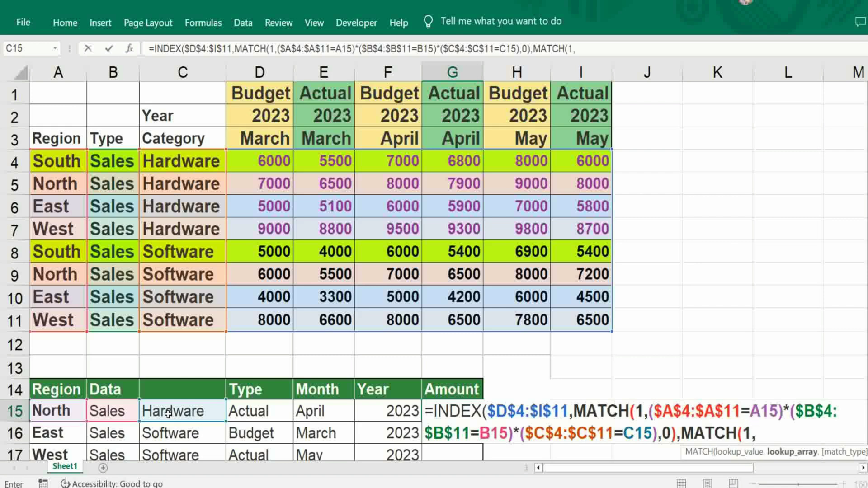
pyautogui.write('(')
# - Compare the row 1 Budget/Actual labels $D$1:$I$1 against D15 as the column MATCH's first condition
pyautogui.moveTo(241, 96); pyautogui.dragTo(569, 98)
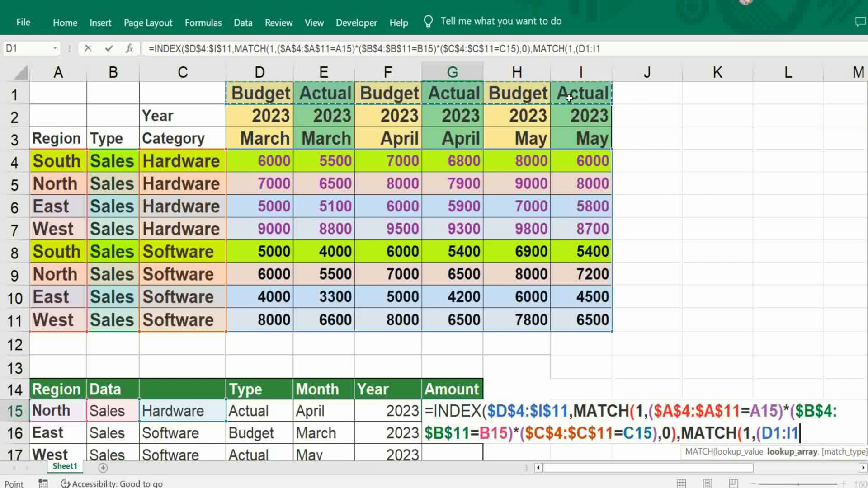
pyautogui.press('F4')
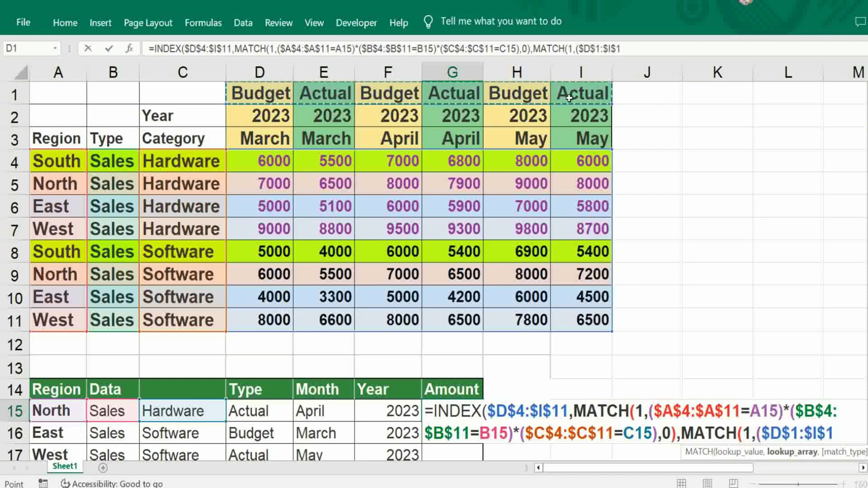
pyautogui.write('=')
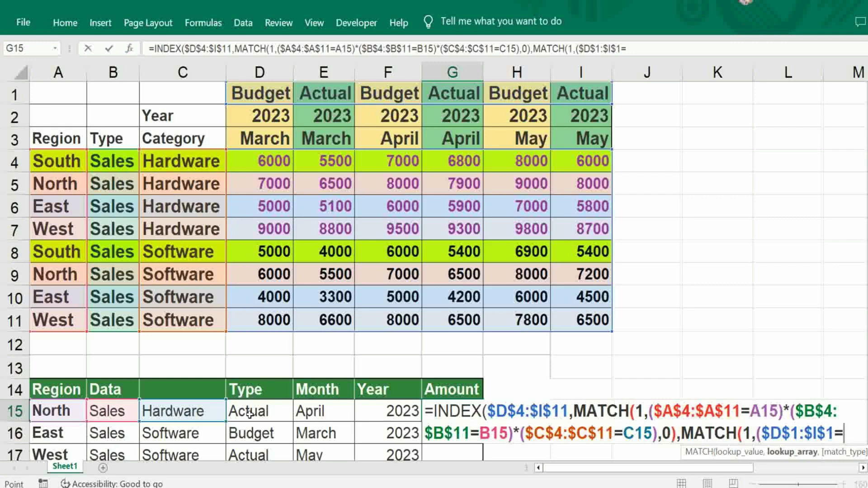
pyautogui.click(249, 414)
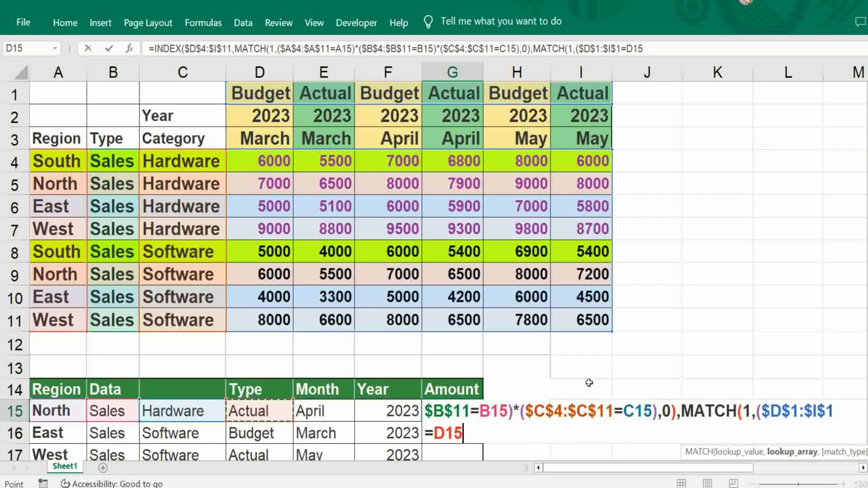
pyautogui.write(')')
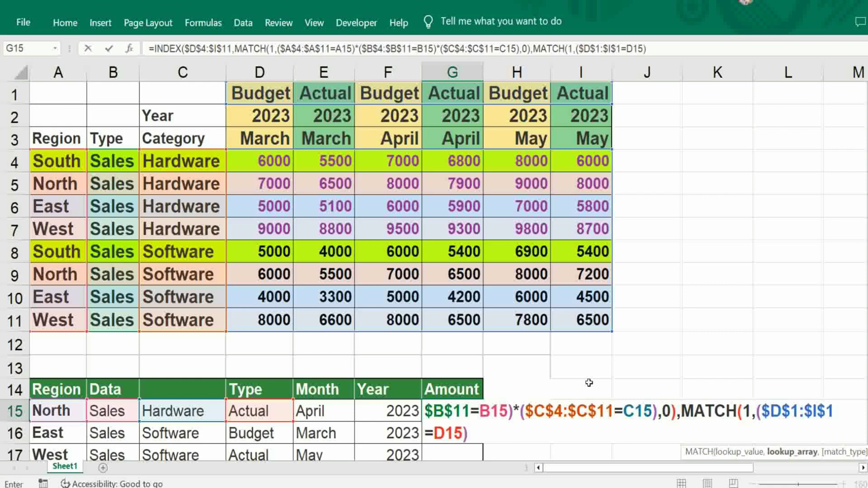
pyautogui.write('*(')
# - Add the month condition ($D$3:$I$3=E15), matching the row 3 headers against April
pyautogui.click(256, 140)
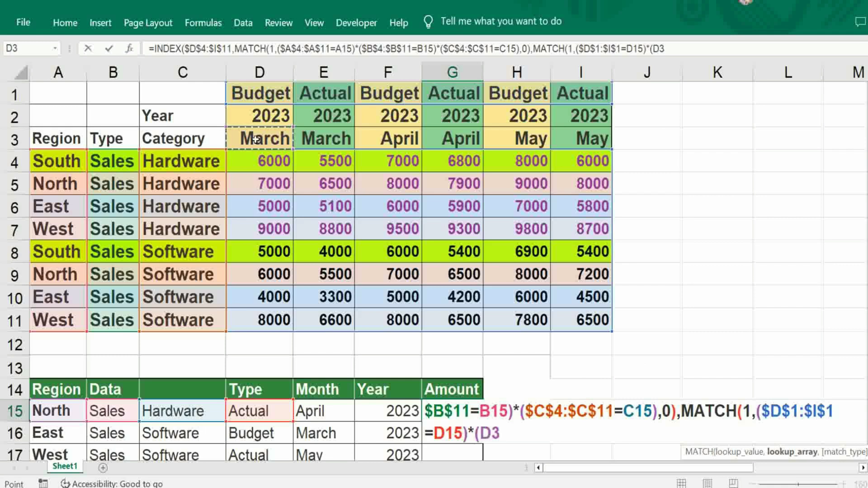
pyautogui.moveTo(256, 140); pyautogui.dragTo(544, 144)
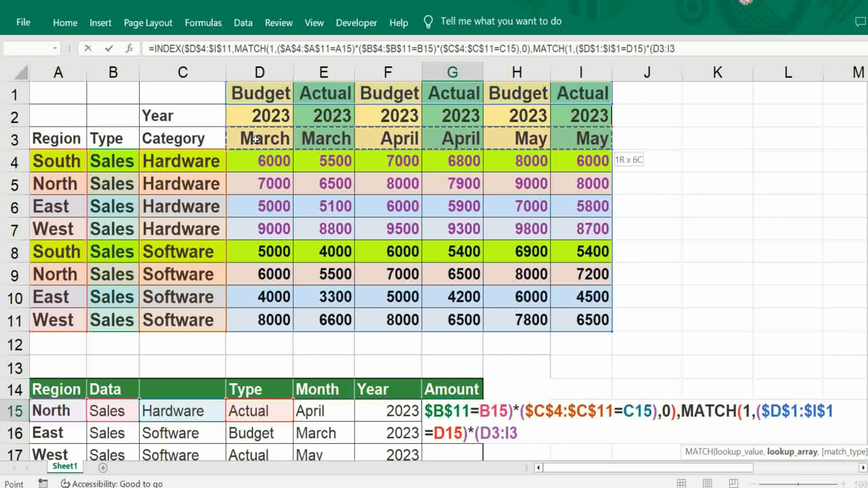
pyautogui.press('F4')
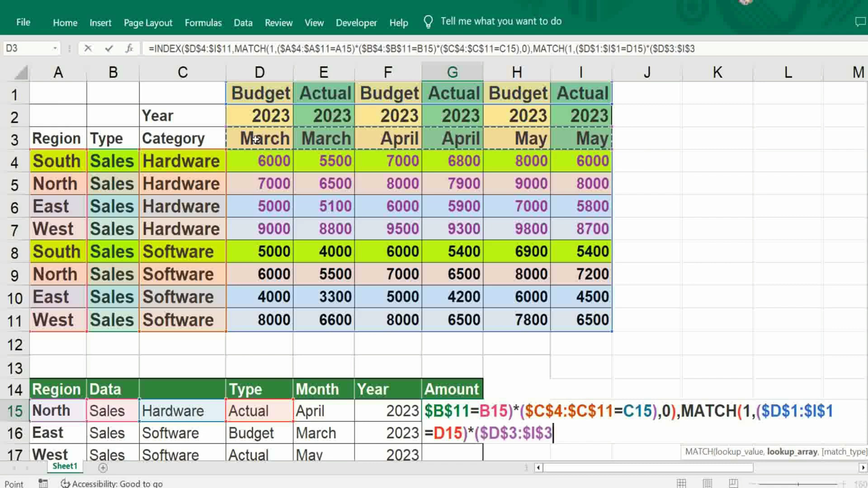
pyautogui.write('=')
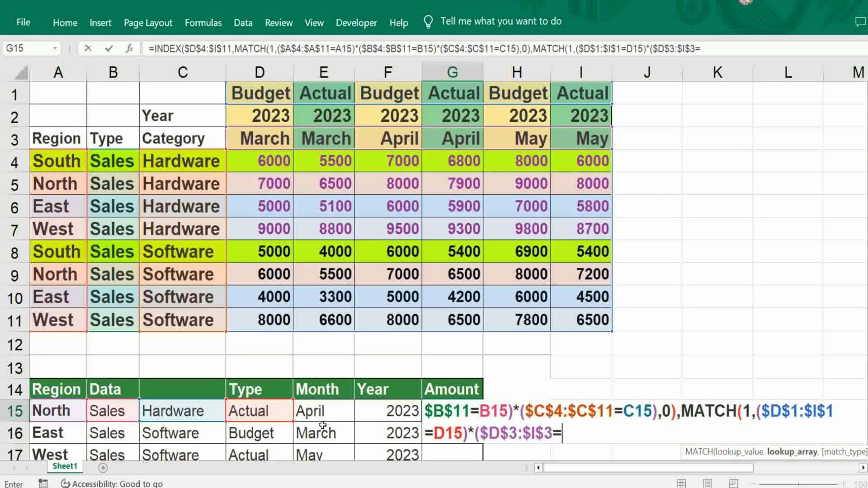
pyautogui.click(319, 412)
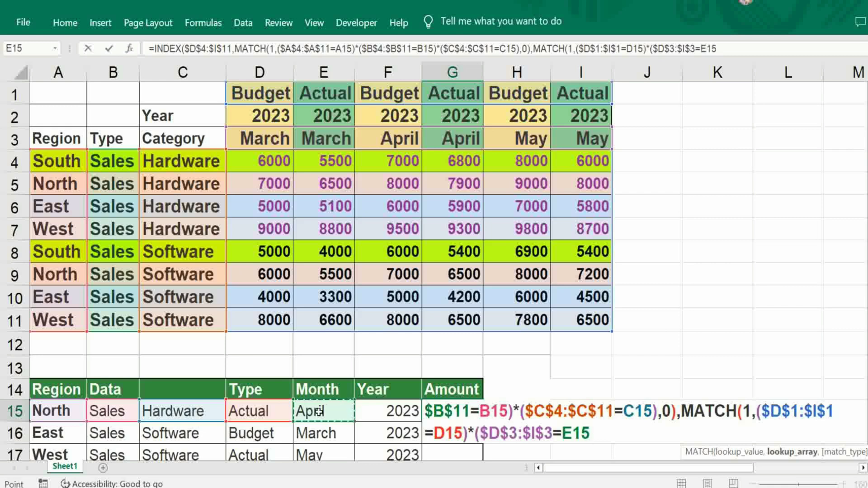
pyautogui.write(')*(')
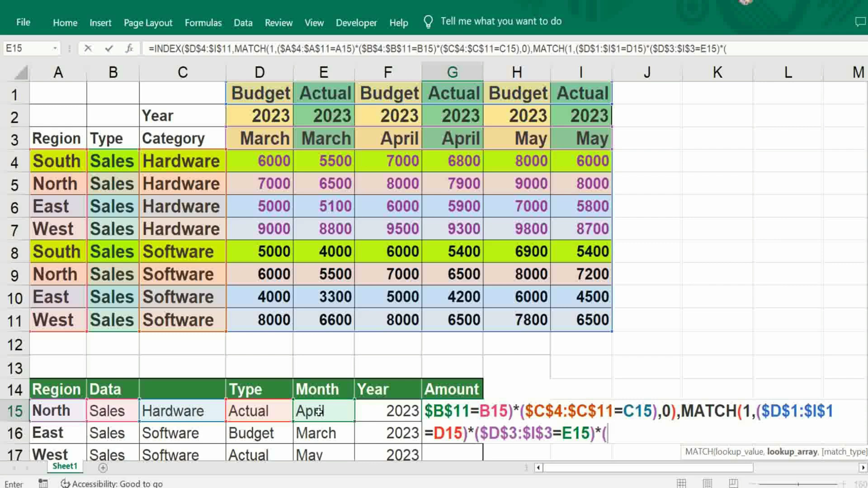
# - Add the year condition ($D$2:$I$2=F15) and close the formula with ,0))
pyautogui.click(252, 118)
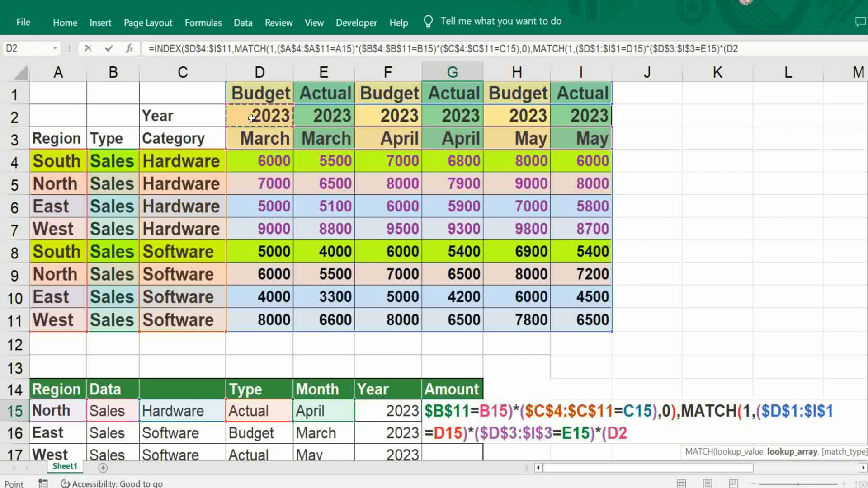
pyautogui.hotkey('shift', 'Right')
pyautogui.hotkey('shift', 'Right')
pyautogui.hotkey('shift', 'Right')
pyautogui.hotkey('shift', 'Right')
pyautogui.hotkey('shift', 'Right')
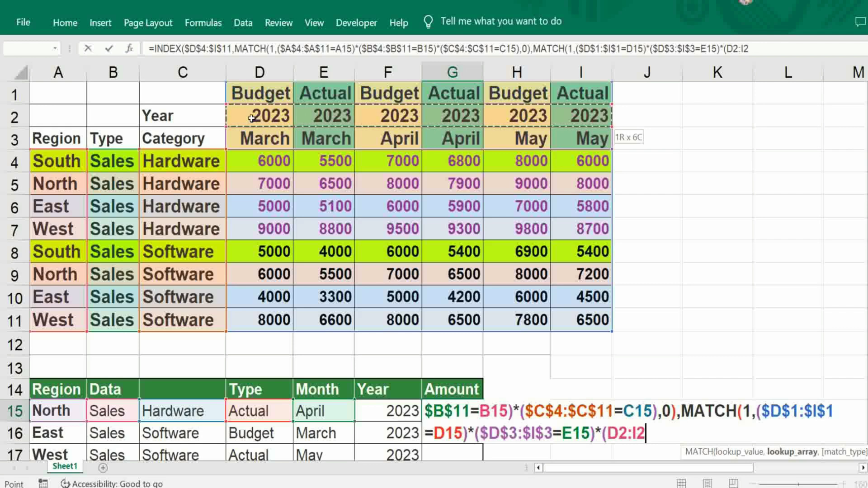
pyautogui.press('F4')
pyautogui.write('=')
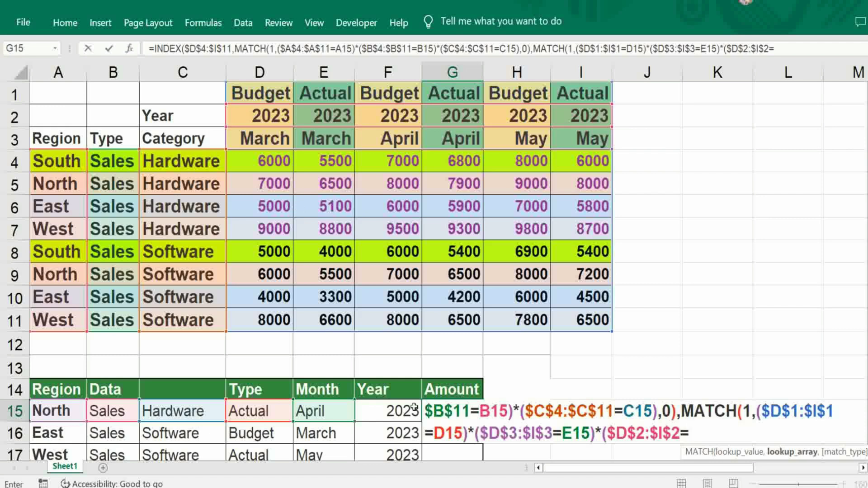
pyautogui.click(394, 411)
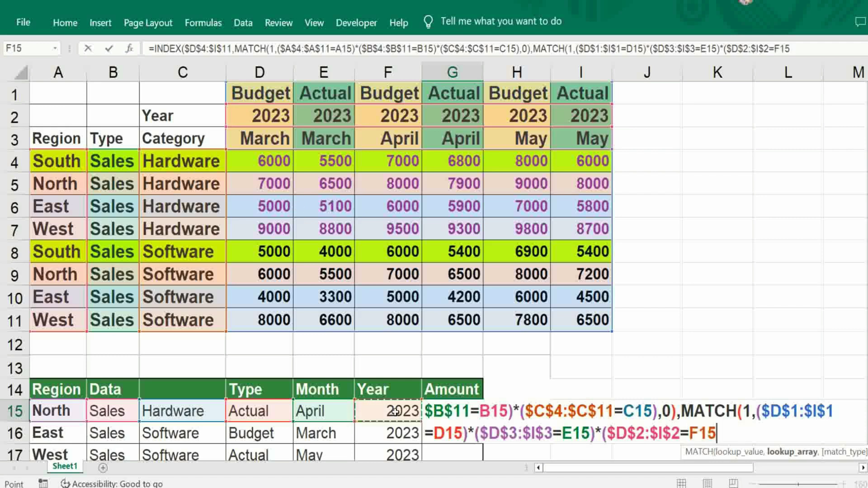
pyautogui.write(')')
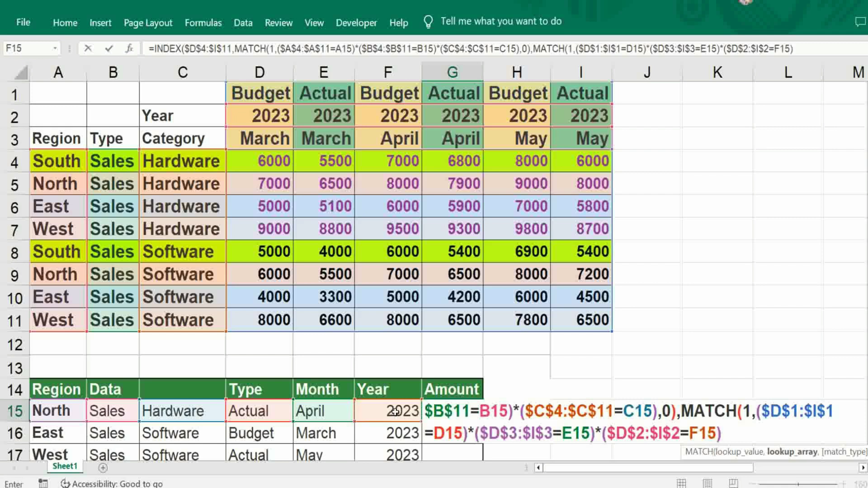
pyautogui.write(',')
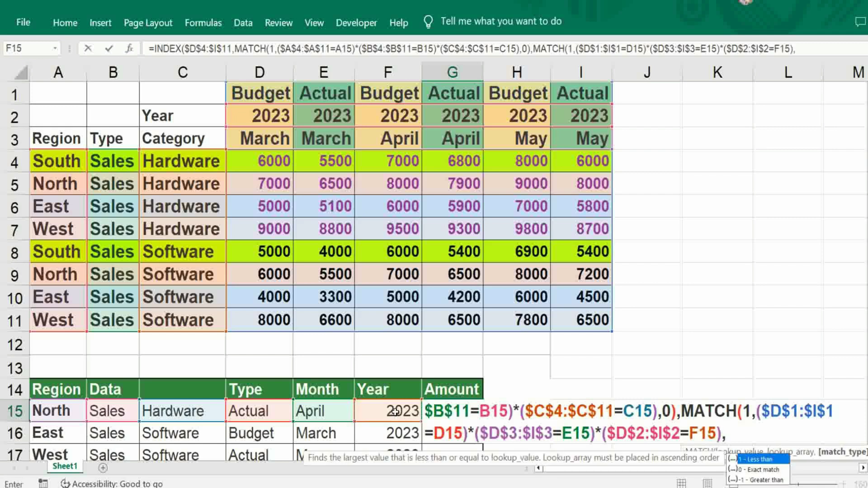
pyautogui.write('0))')
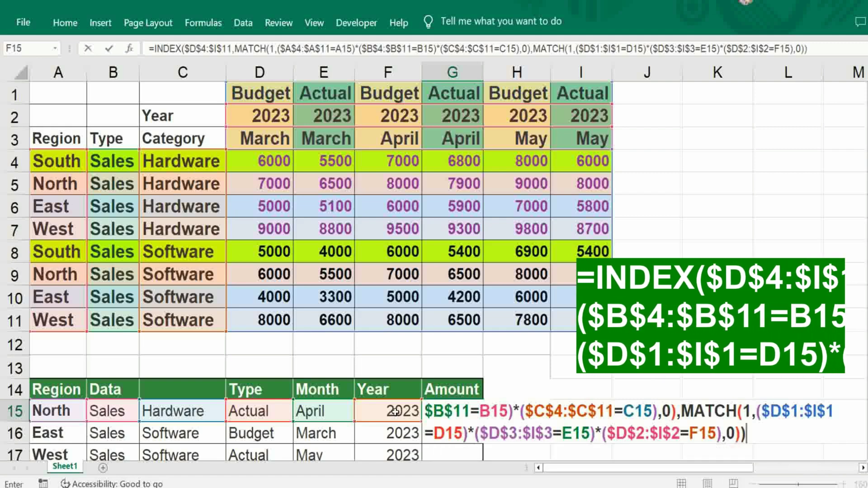
# - Commit G15 as an array formula returning 7900 and copy it into G16:G18
pyautogui.hotkey('ctrl', 'shift', 'Return')
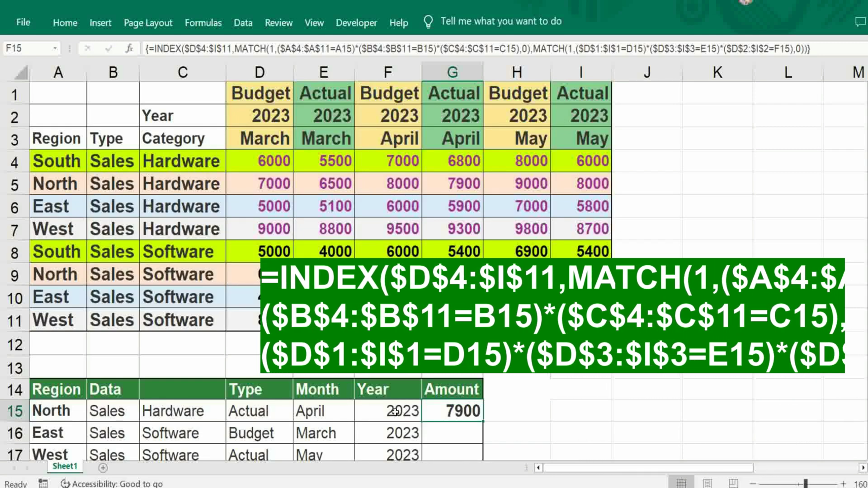
pyautogui.hotkey('ctrl', 'c')
pyautogui.press('Down')
pyautogui.hotkey('shift', 'Down')
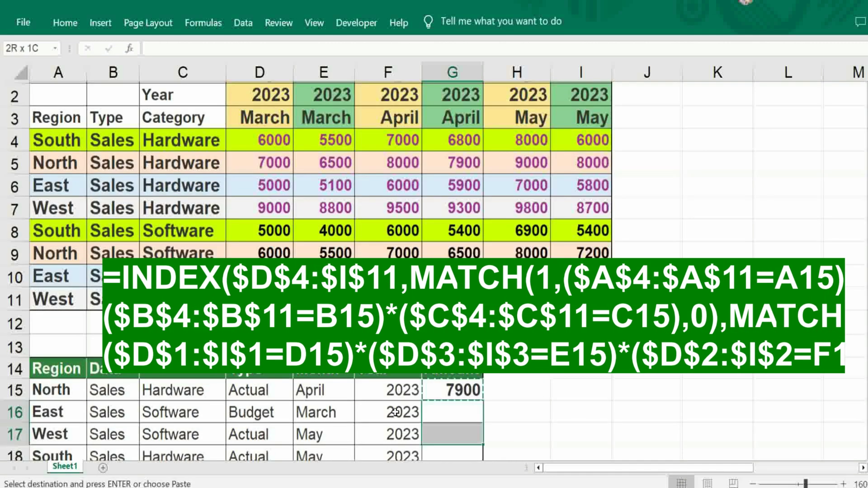
pyautogui.hotkey('shift', 'Down')
pyautogui.press('Return')
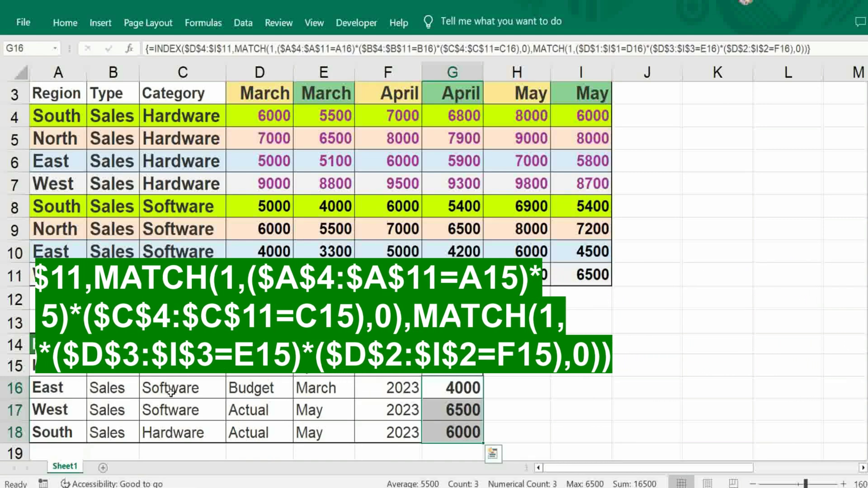
pyautogui.click(171, 391)
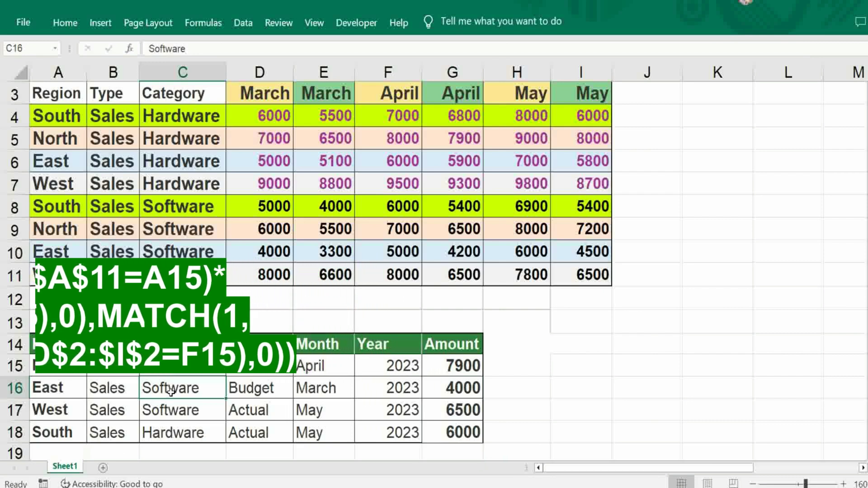
# - Change row 16's Category to Hardware and its Region to North
pyautogui.write('HAR')
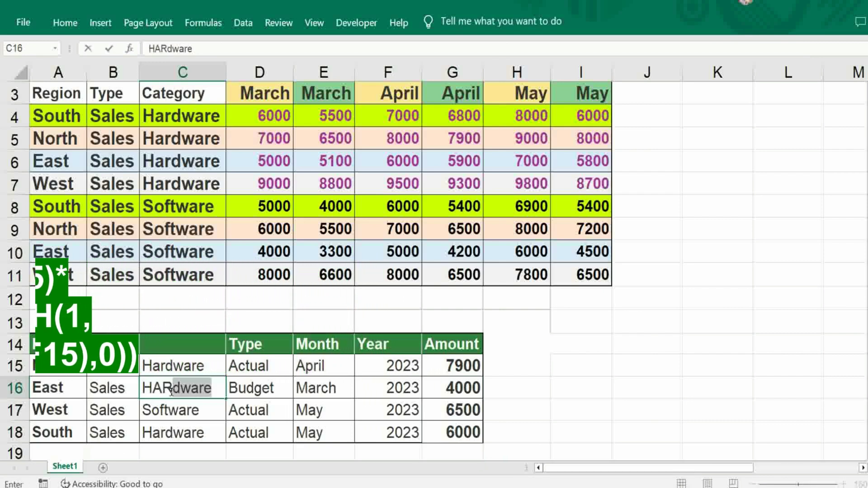
pyautogui.press('Tab')
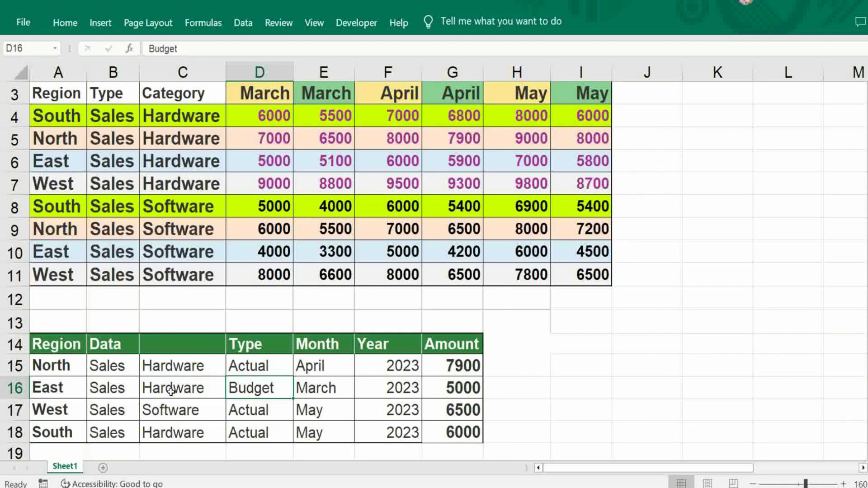
pyautogui.press('Left')
pyautogui.press('Left')
pyautogui.press('Left')
pyautogui.write('North')
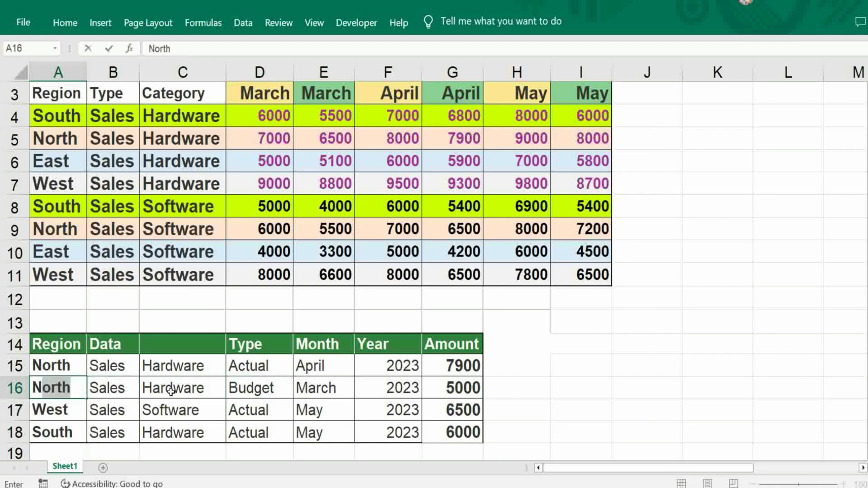
pyautogui.press('Tab')
pyautogui.press('Left')
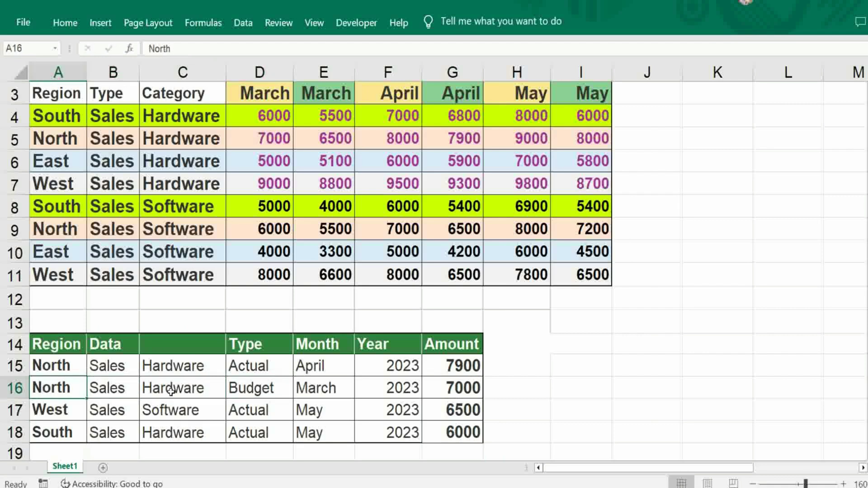